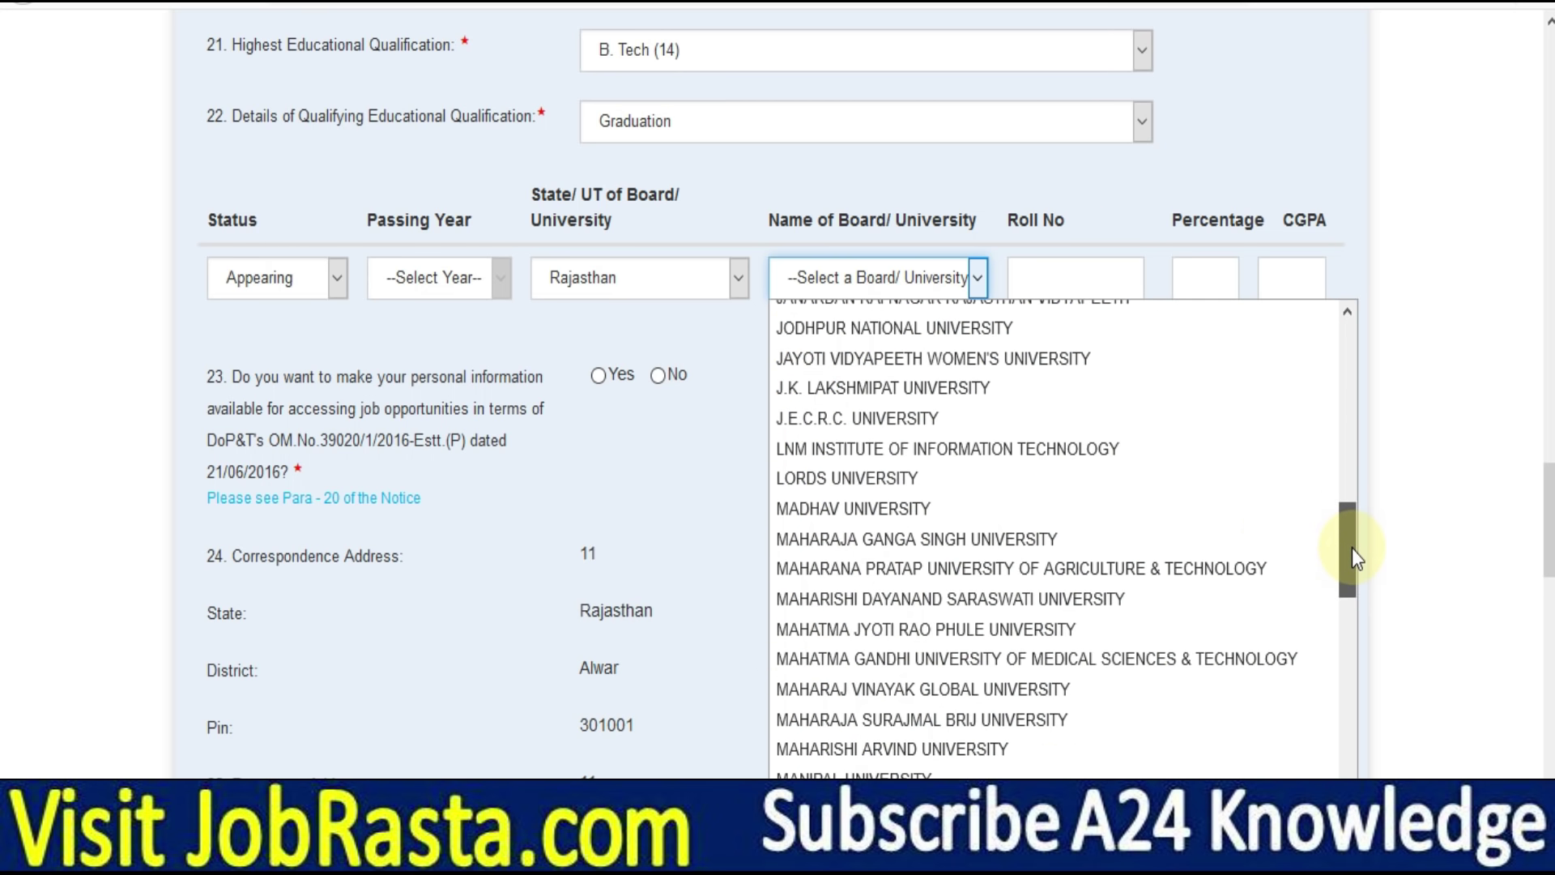
Step: Select Amity University Rajasthan as the board/university for the graduation entry
{"action": "left_click", "coordinate": [1033, 395]}
{"action": "left_click", "coordinate": [1066, 280]}
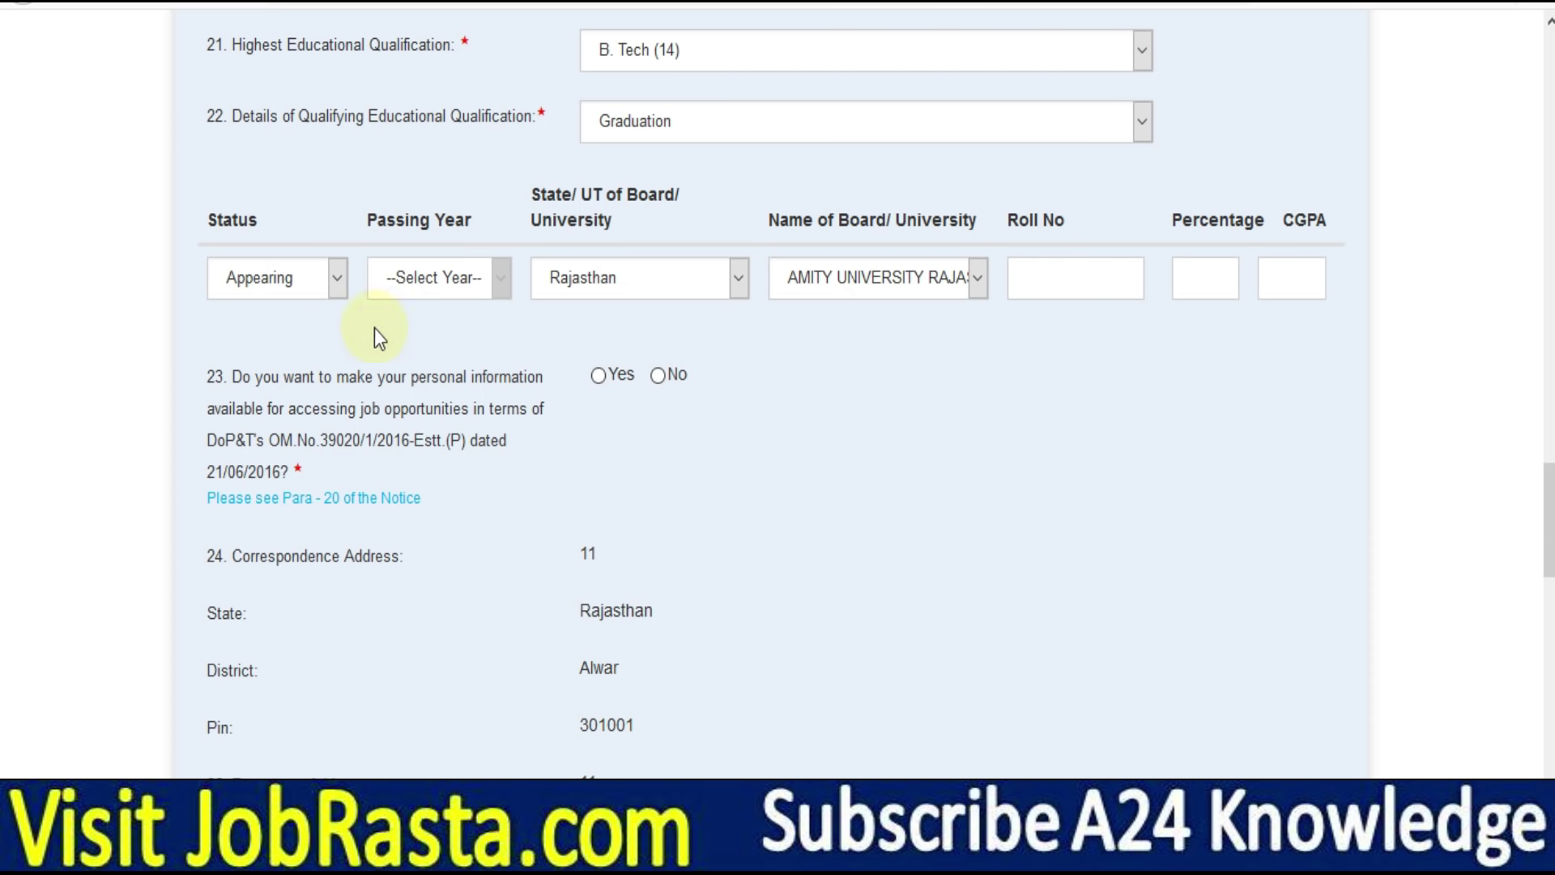
Step: Try the Passed status for the graduation entry, visit its roll number and percentage fields, and return the status to Appearing
{"action": "left_click", "coordinate": [270, 290]}
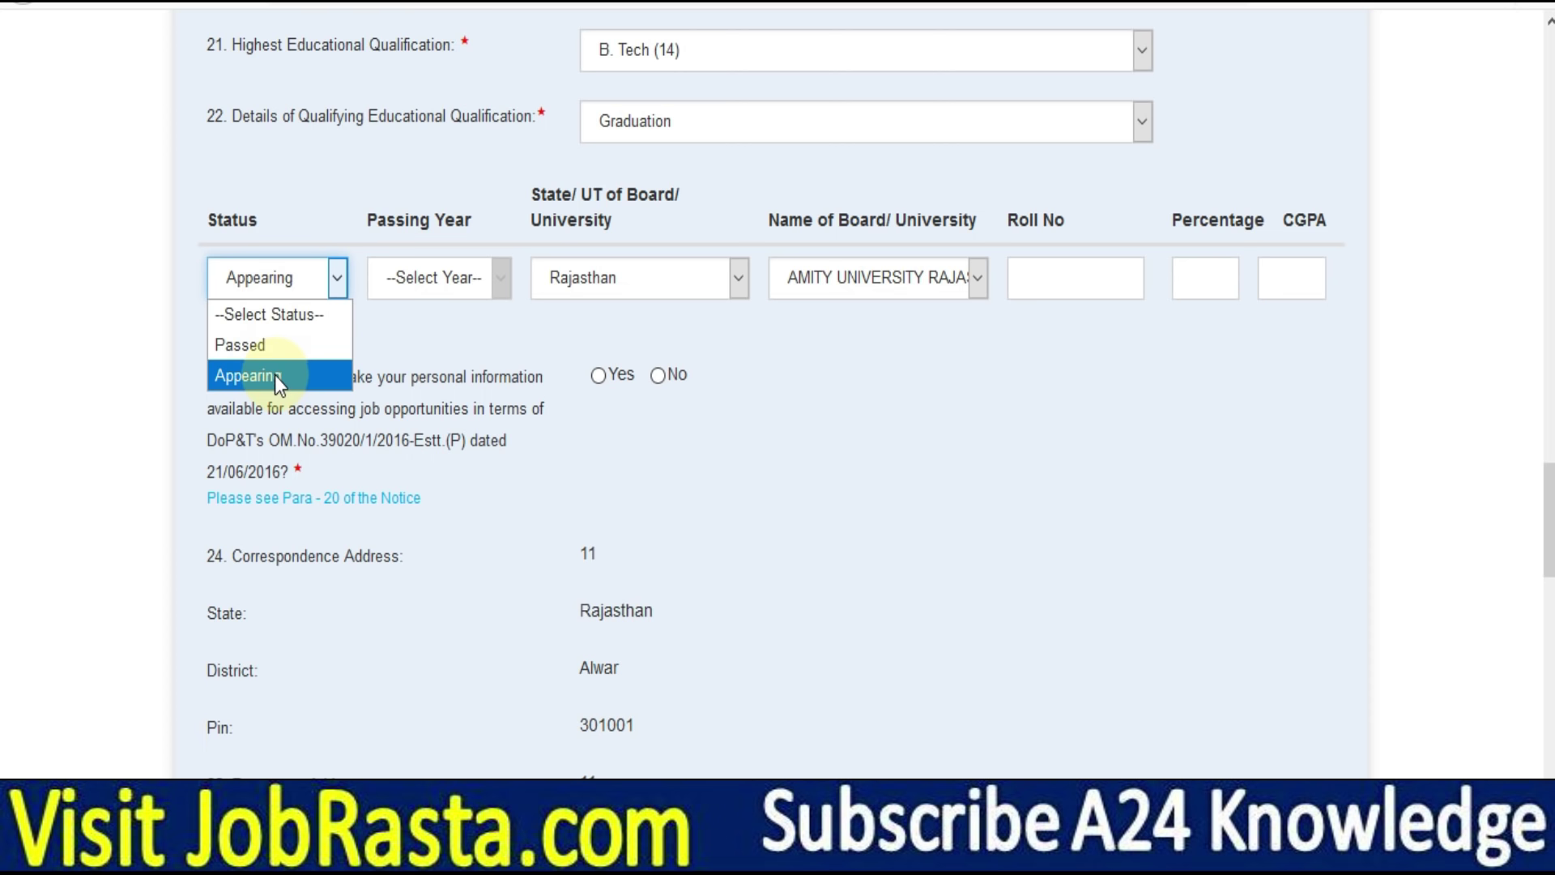
{"action": "left_click", "coordinate": [270, 343]}
{"action": "left_click", "coordinate": [1072, 276]}
{"action": "left_click", "coordinate": [1215, 279]}
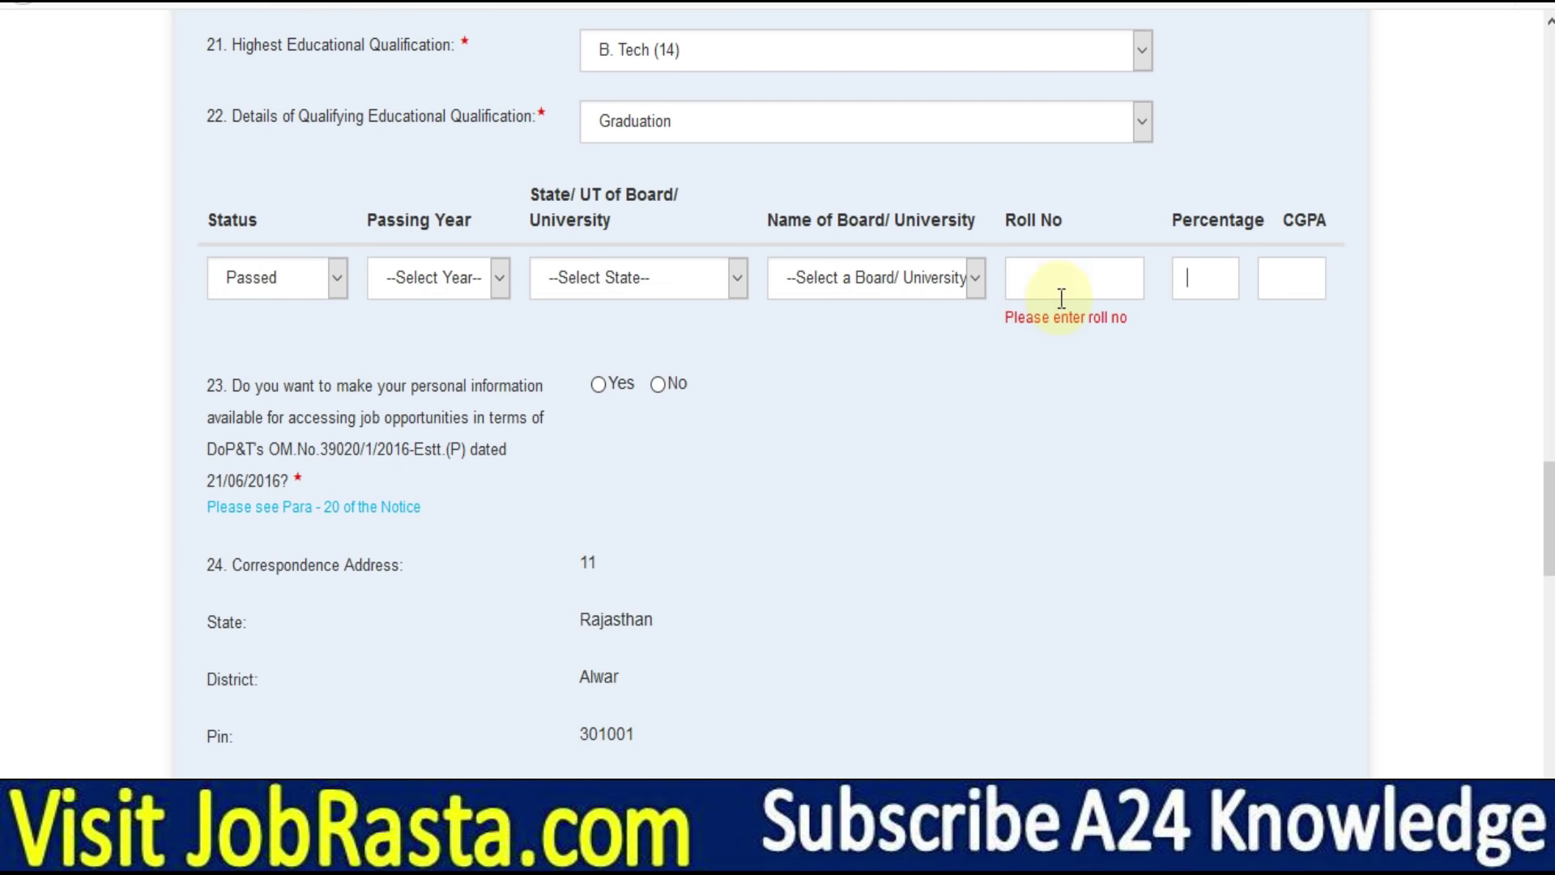
{"action": "scroll", "coordinate": [504, 261], "scroll_direction": "down", "scroll_amount": 3}
{"action": "left_click", "coordinate": [295, 171]}
{"action": "left_click", "coordinate": [280, 264]}
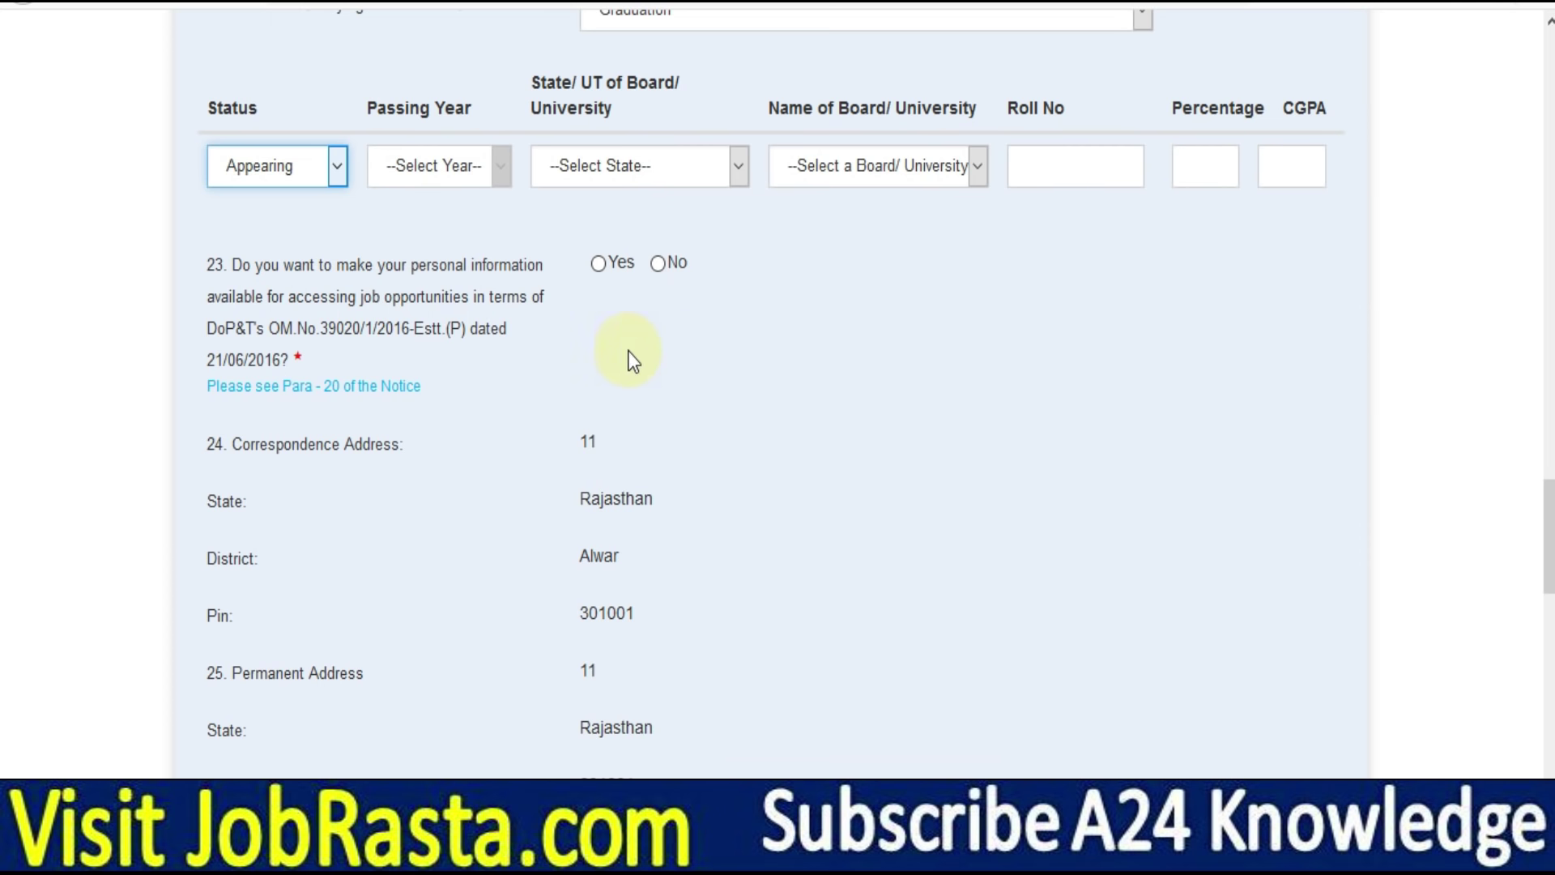
Step: Answer Yes to question 23 about making personal information available for accessing job opportunities
{"action": "scroll", "coordinate": [603, 357], "scroll_direction": "up", "scroll_amount": 1}
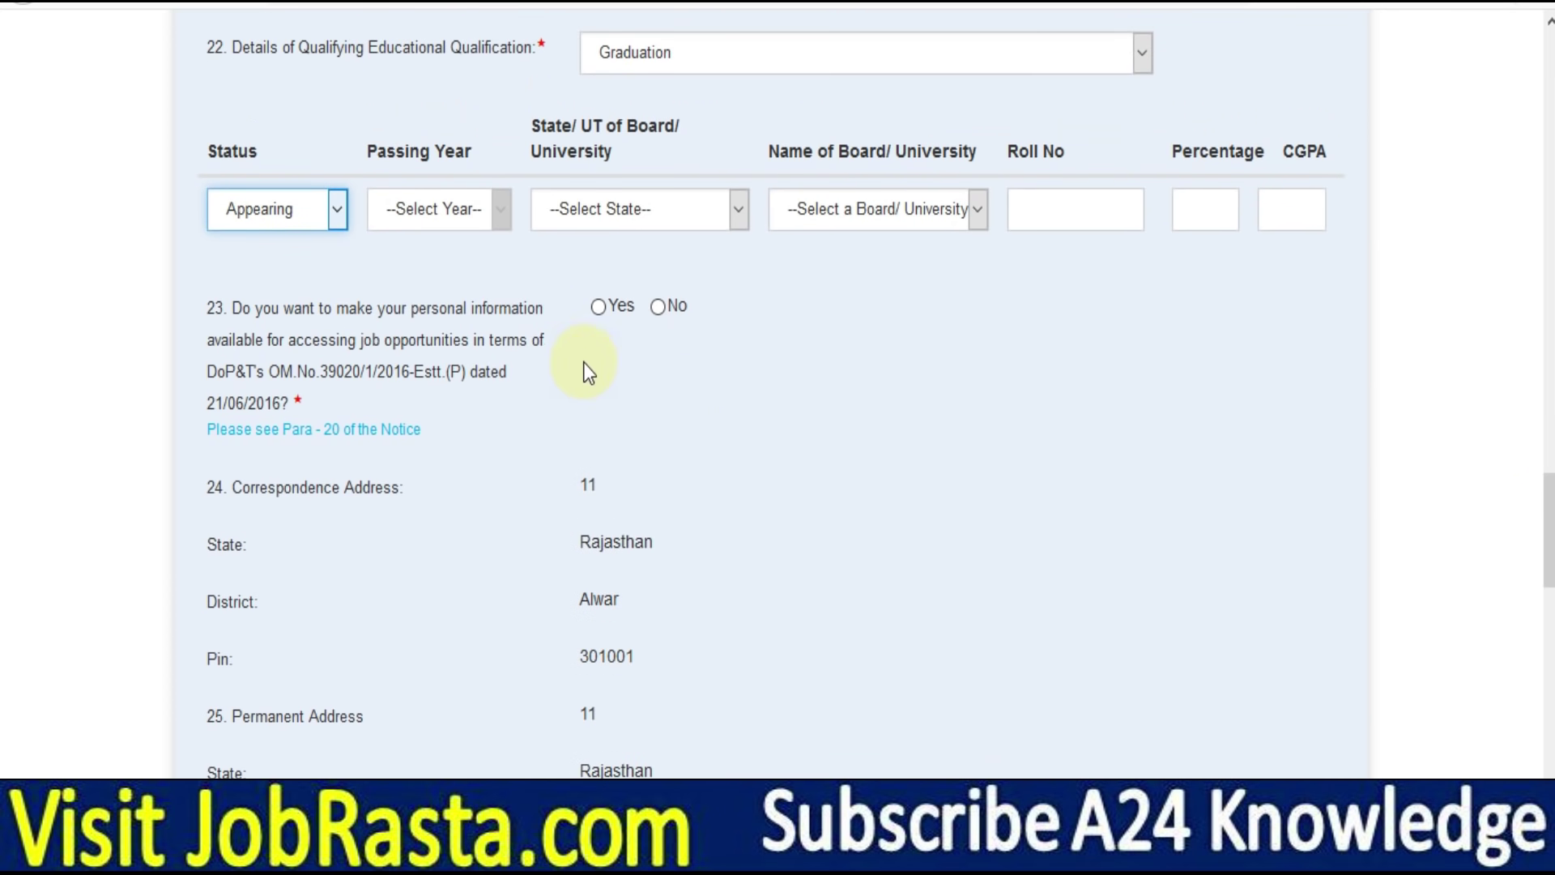
{"action": "left_click", "coordinate": [620, 309]}
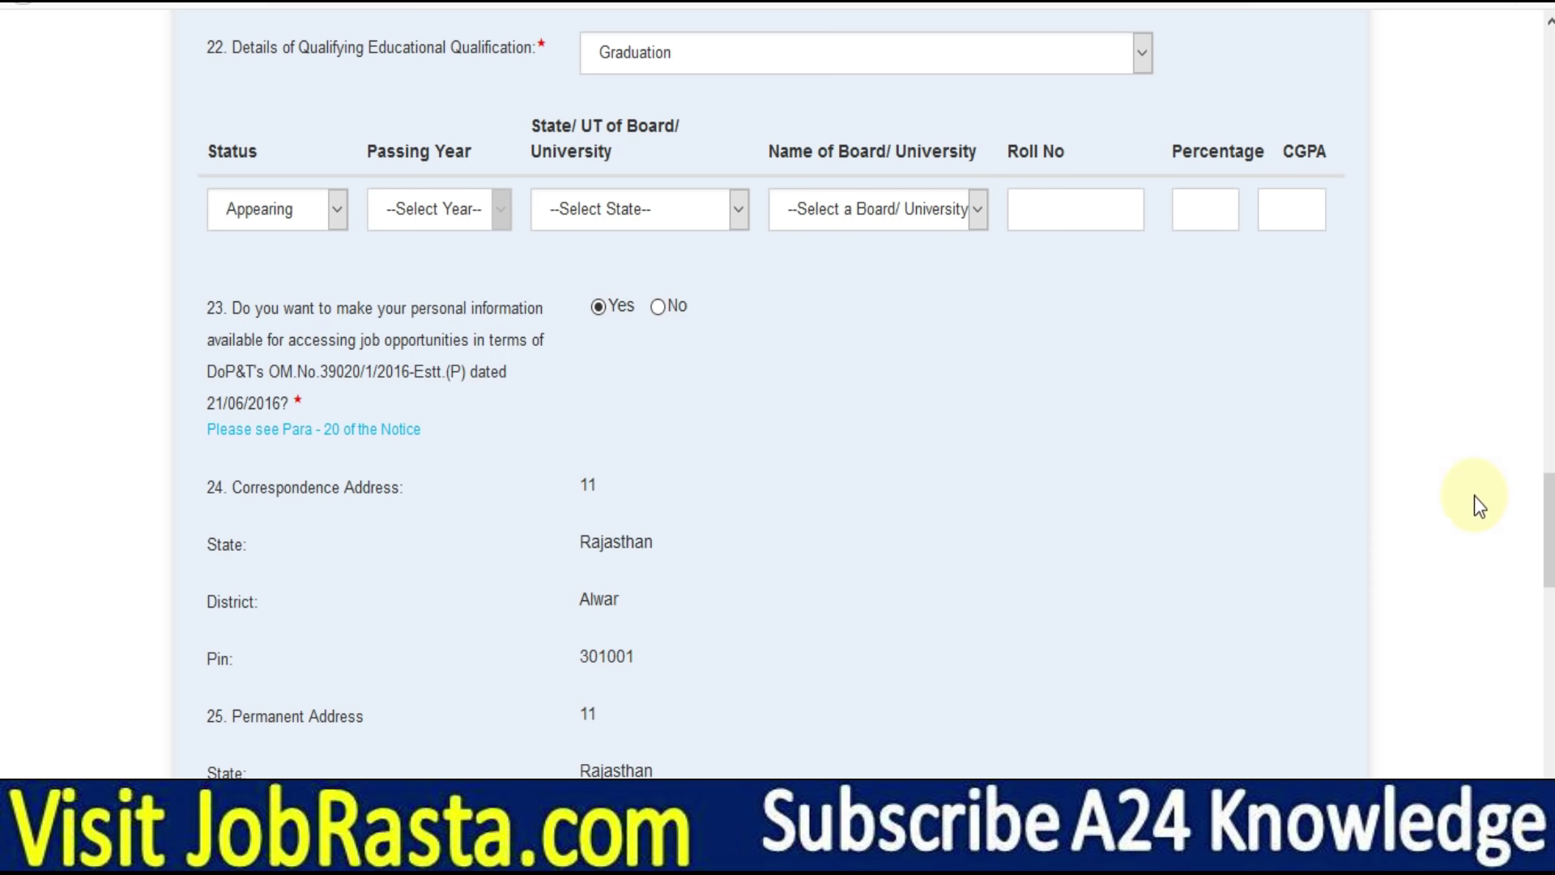
Step: Set the date the photograph was taken to 29/12/2020 and answer Yes that it is clearly printed on the photo
{"action": "left_click_drag", "start_coordinate": [1548, 531], "coordinate": [1548, 672]}
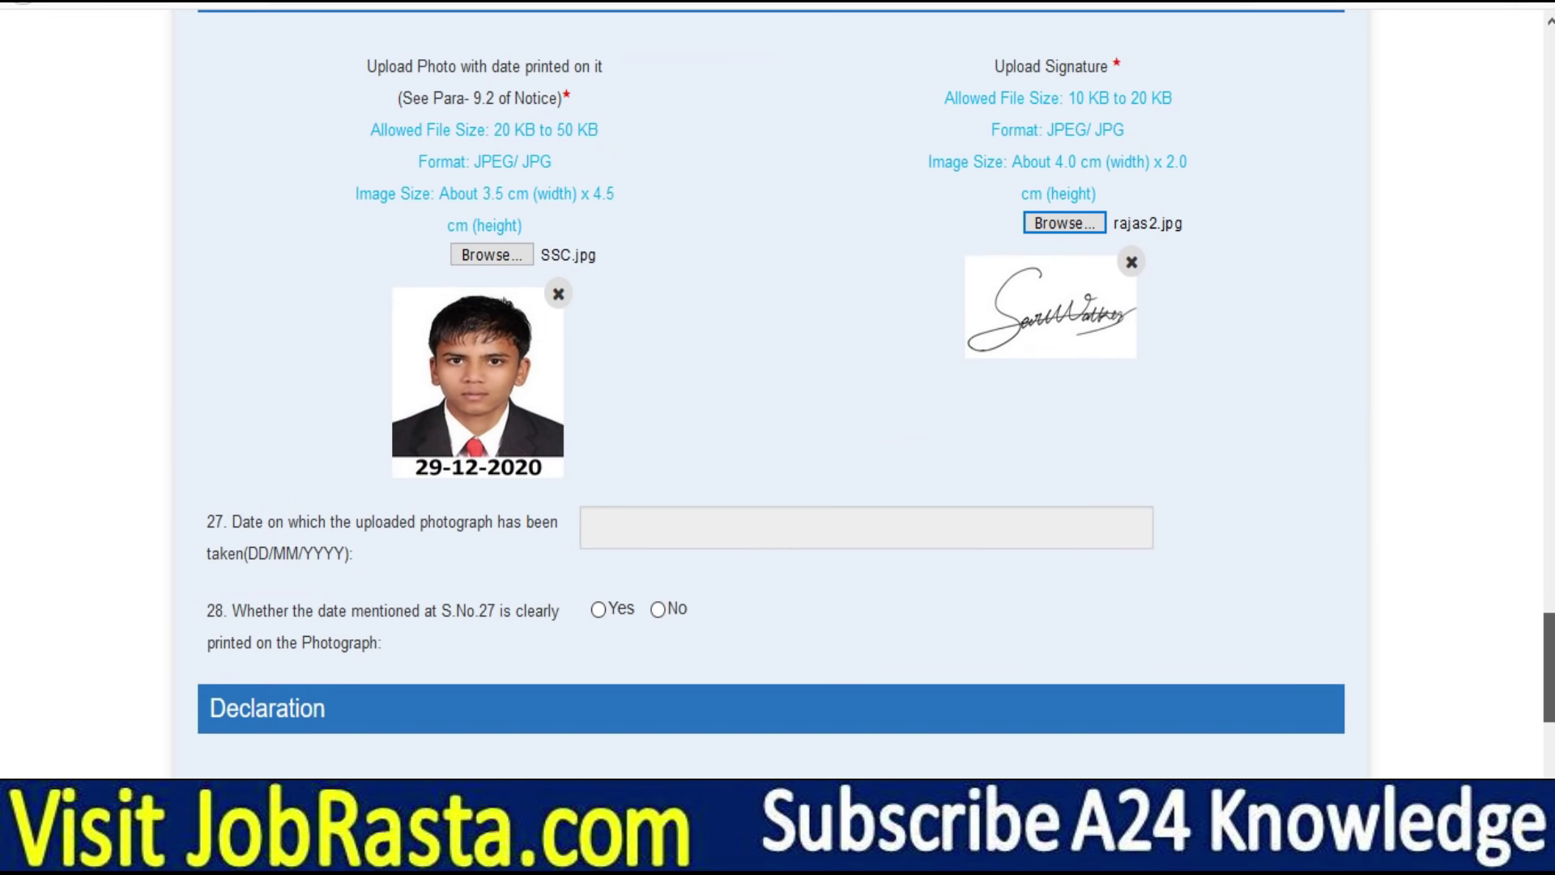
{"action": "scroll", "coordinate": [771, 372], "scroll_direction": "down", "scroll_amount": 3}
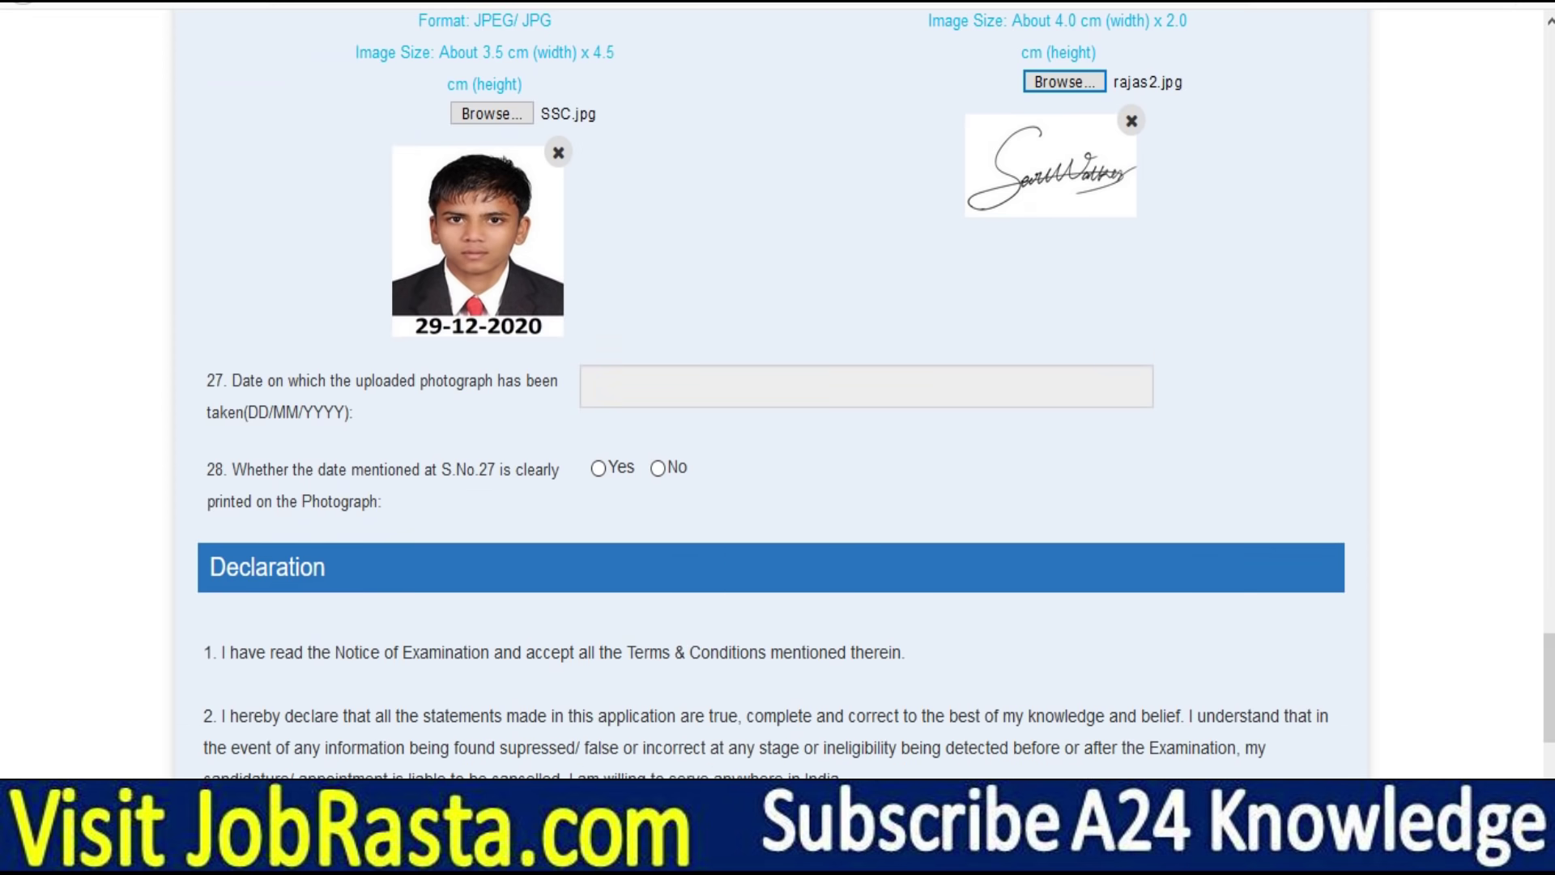
{"action": "left_click", "coordinate": [657, 387]}
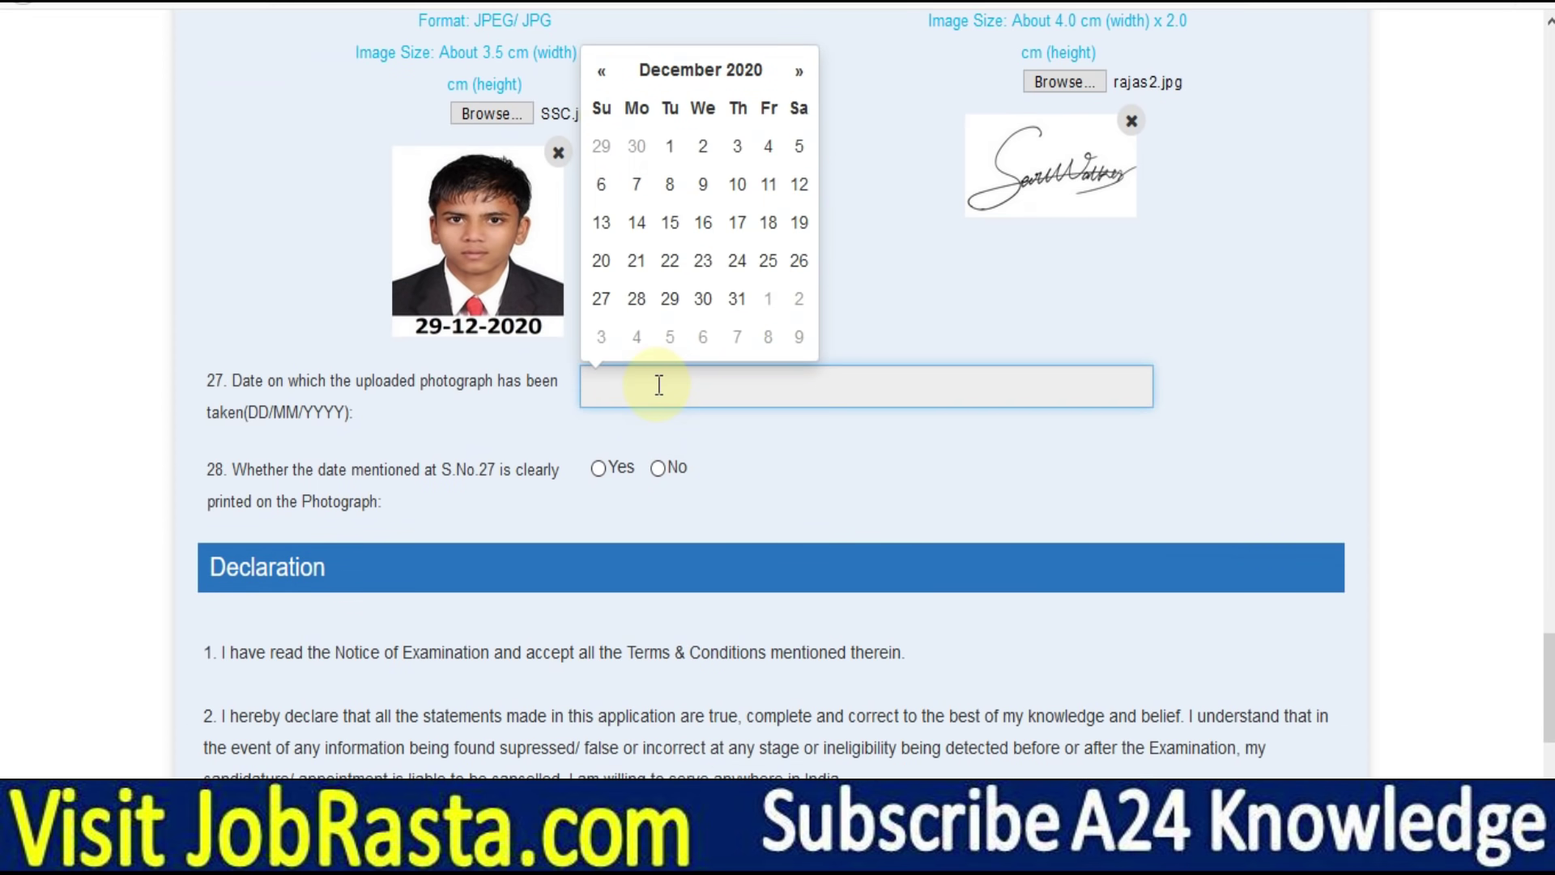
{"action": "left_click", "coordinate": [670, 299]}
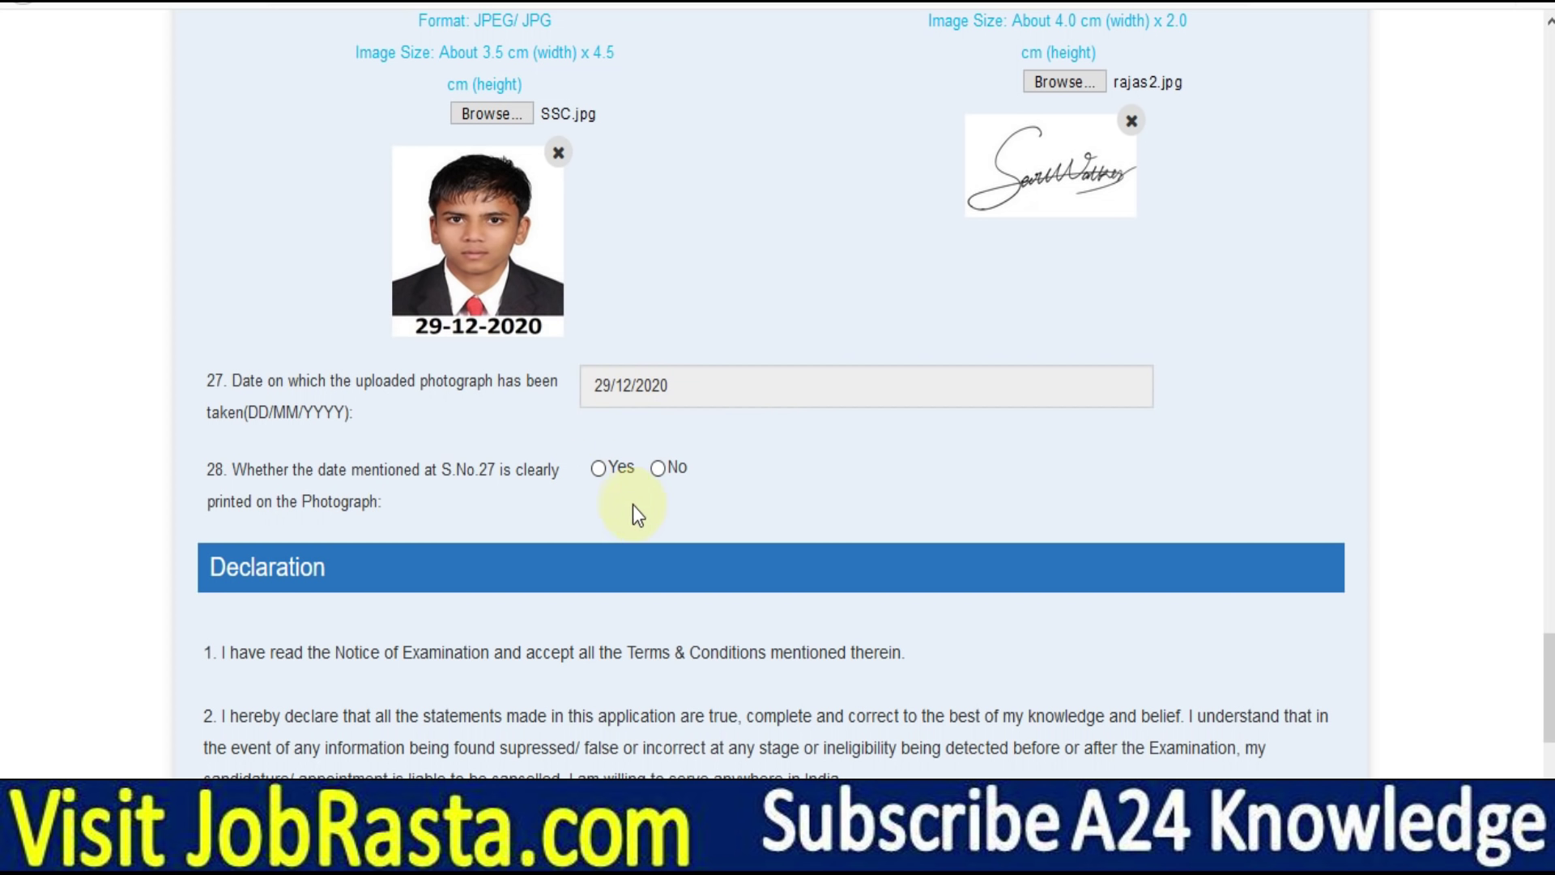
{"action": "left_click", "coordinate": [610, 478]}
Step: Agree to the declaration and enter the CAPTCHA text from the image
{"action": "scroll", "coordinate": [251, 362], "scroll_direction": "down", "scroll_amount": 7}
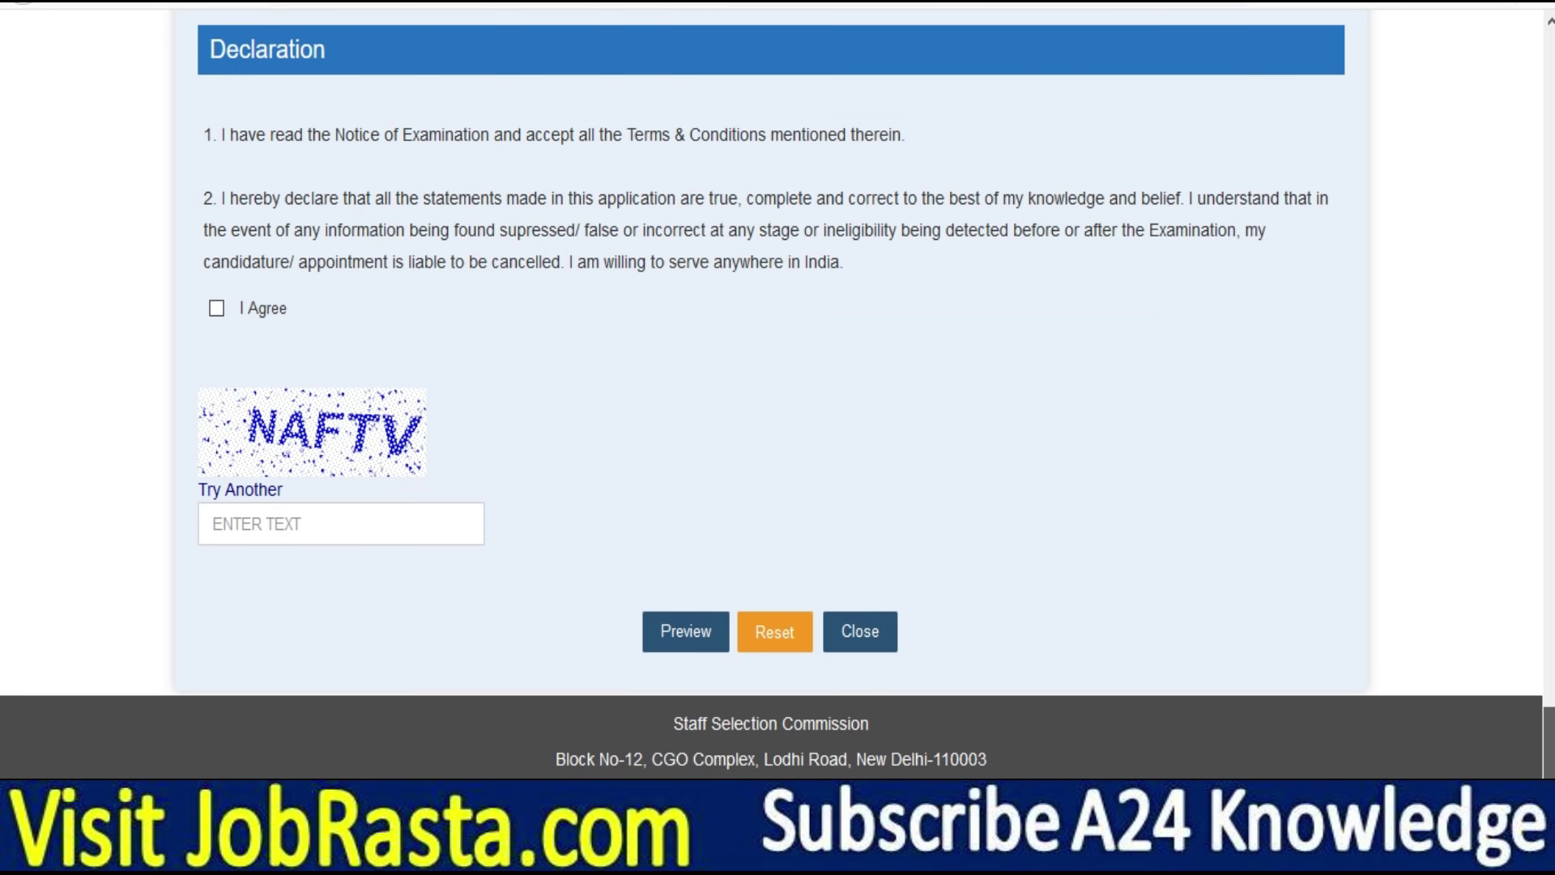
{"action": "left_click", "coordinate": [217, 301]}
{"action": "left_click", "coordinate": [288, 512]}
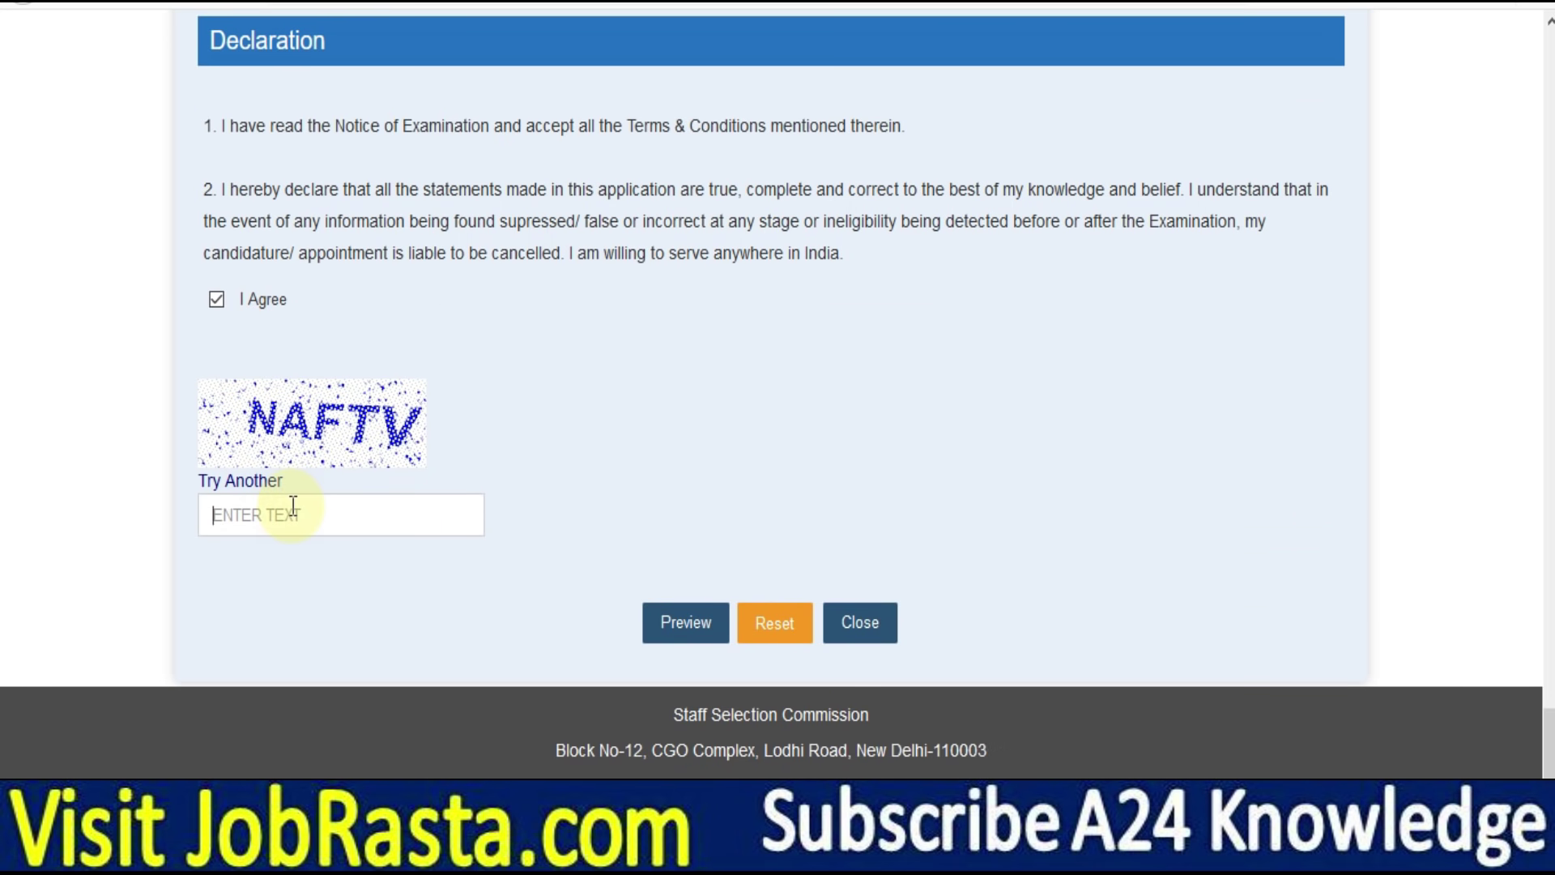
{"action": "type", "text": "NAFTV"}
Step: Preview the completed application form and submit it
{"action": "left_click", "coordinate": [664, 628]}
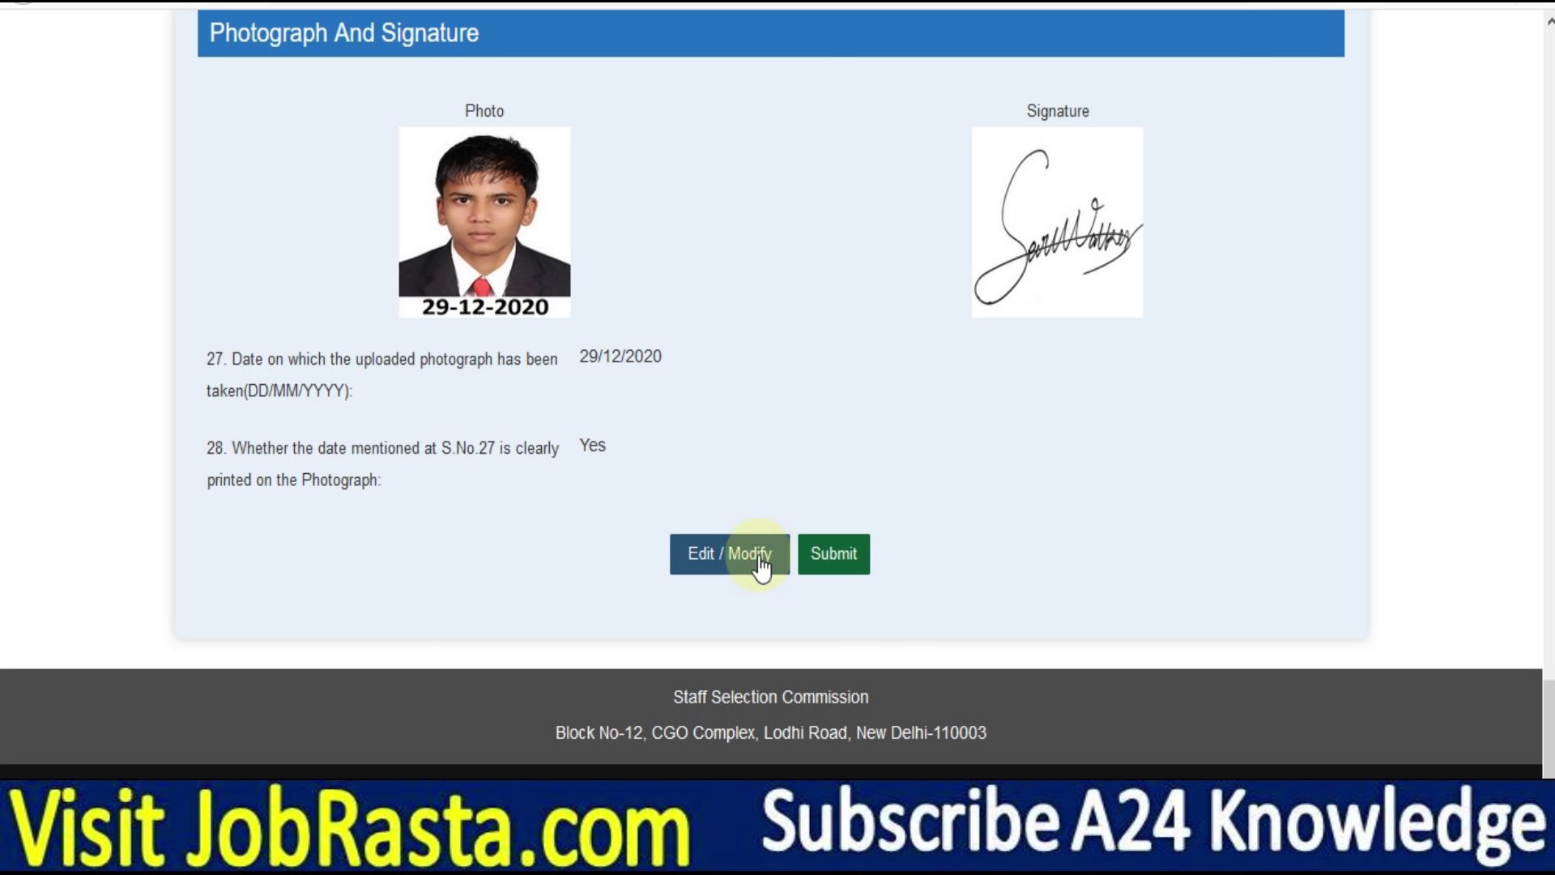
{"action": "left_click", "coordinate": [847, 562]}
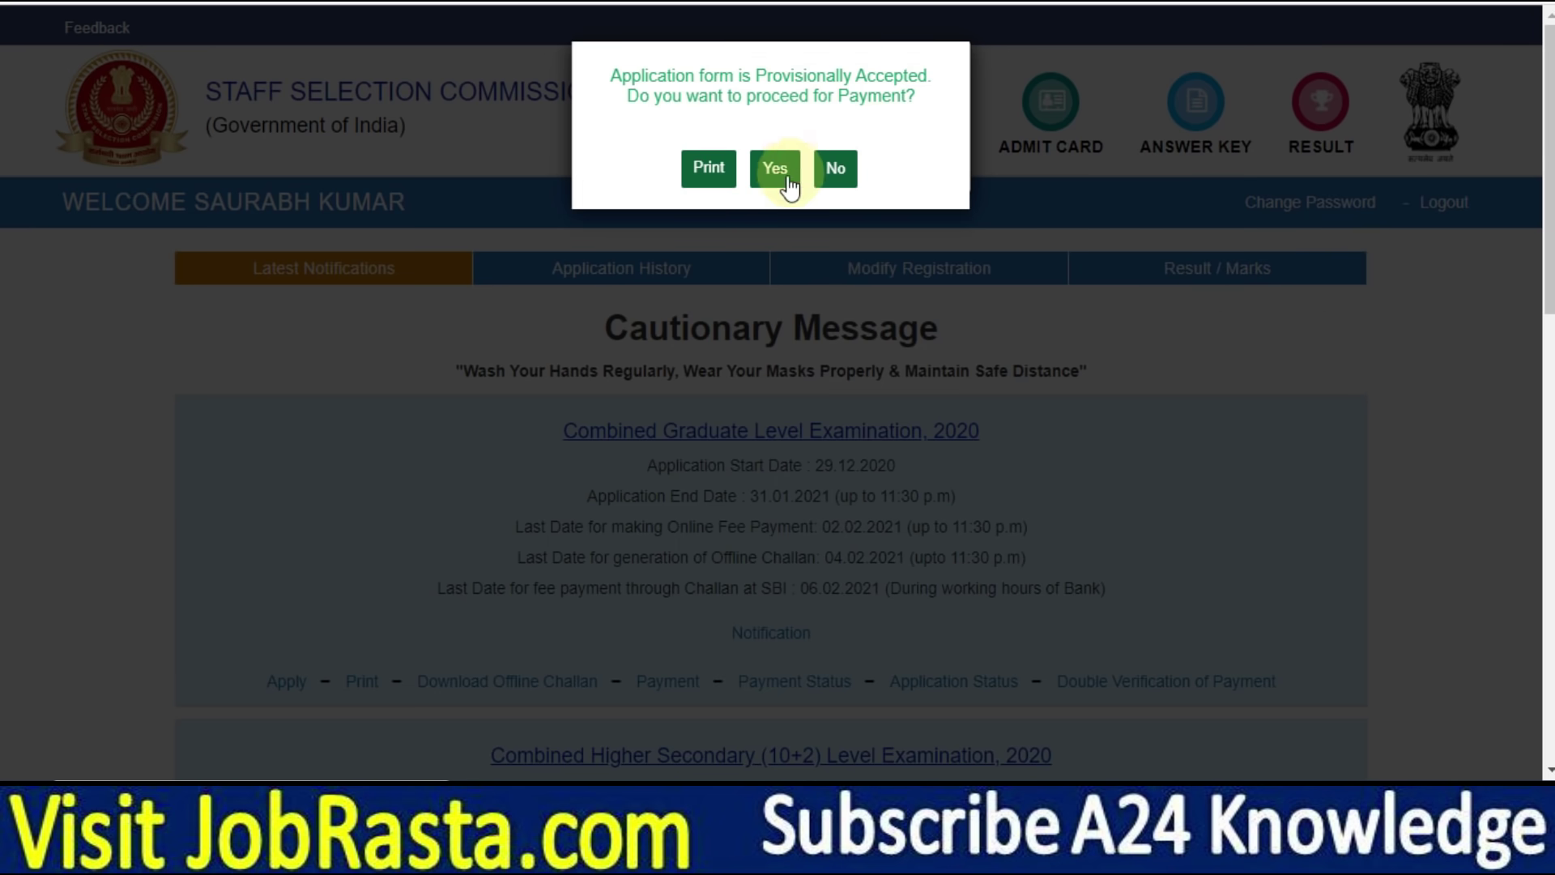
Step: Agree to proceed to payment for the submitted application
{"action": "left_click", "coordinate": [711, 170]}
{"action": "left_click", "coordinate": [776, 170]}
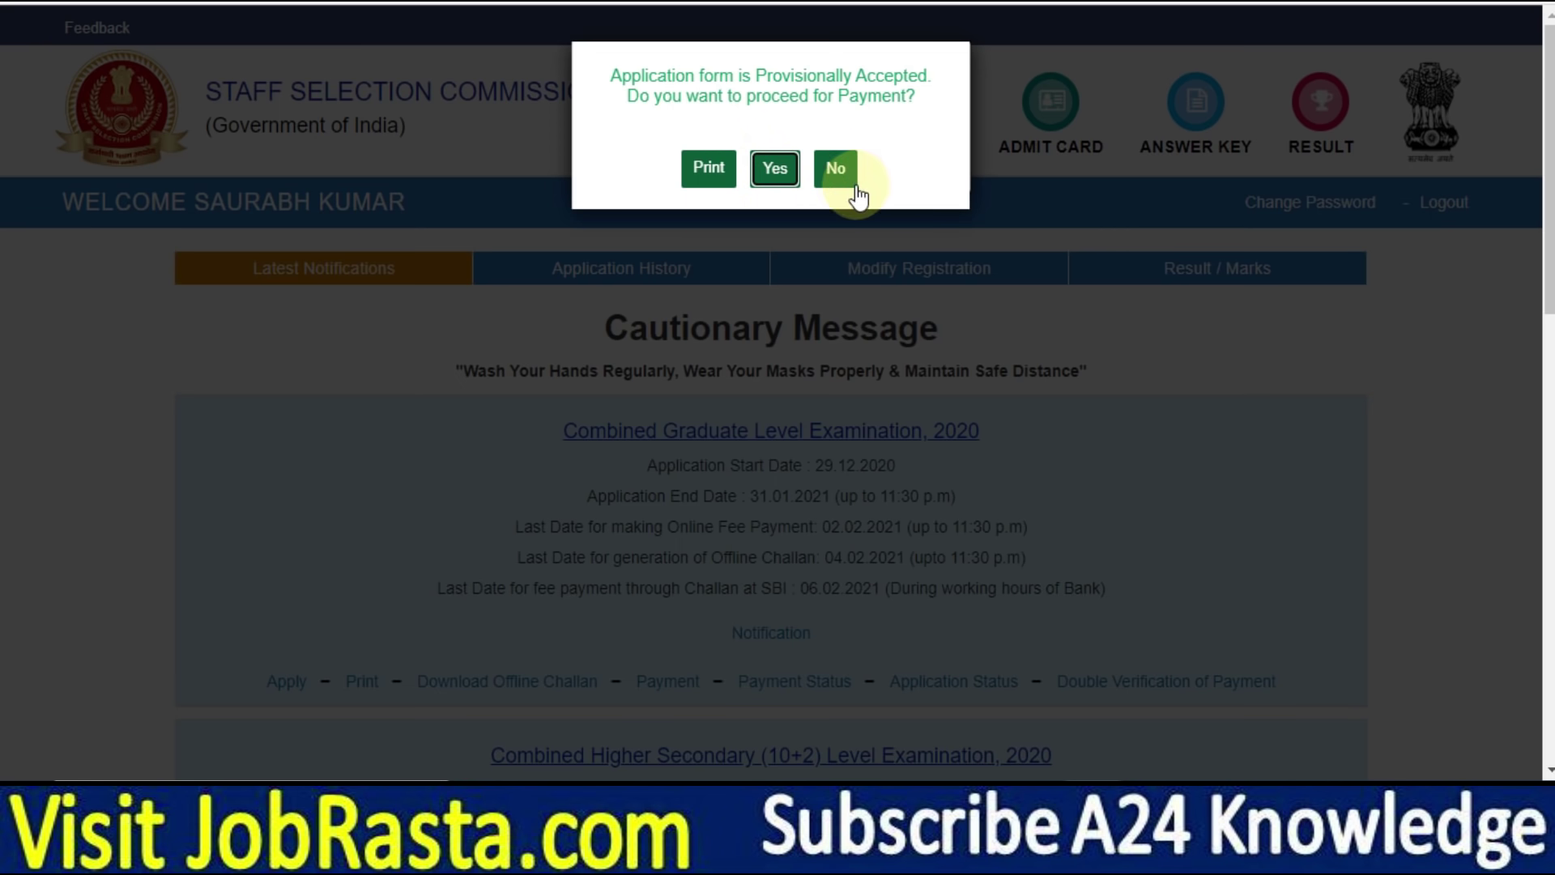
Step: Examine the payment, payment status and double verification options listed for the Combined Graduate Level Examination, 2020
{"action": "scroll", "coordinate": [1015, 303], "scroll_direction": "down", "scroll_amount": 3}
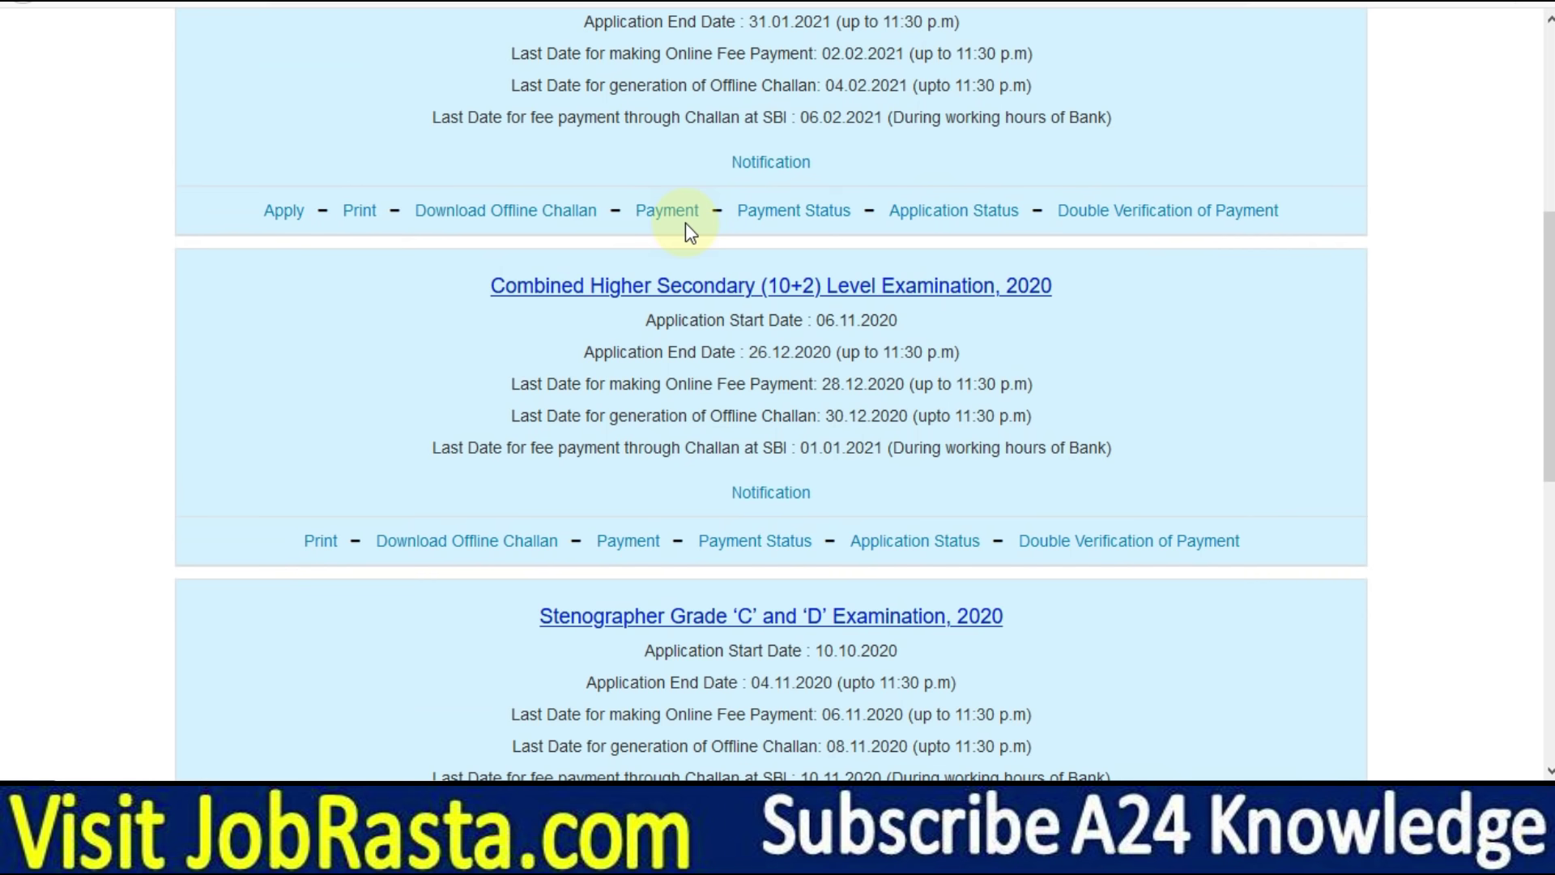
{"action": "left_click", "coordinate": [769, 231]}
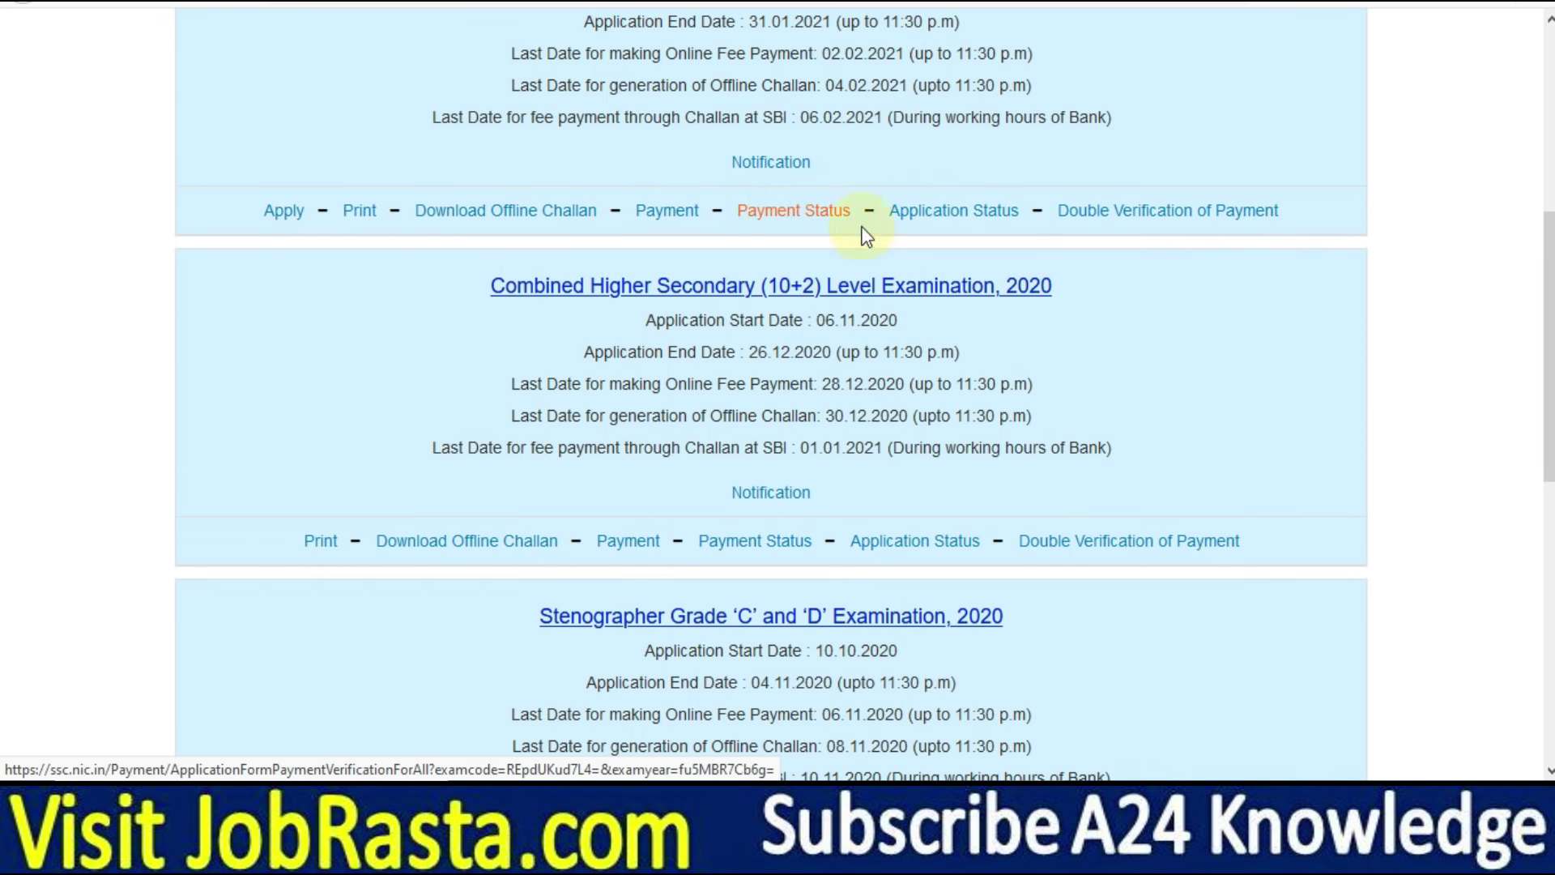
{"action": "left_click", "coordinate": [1136, 226]}
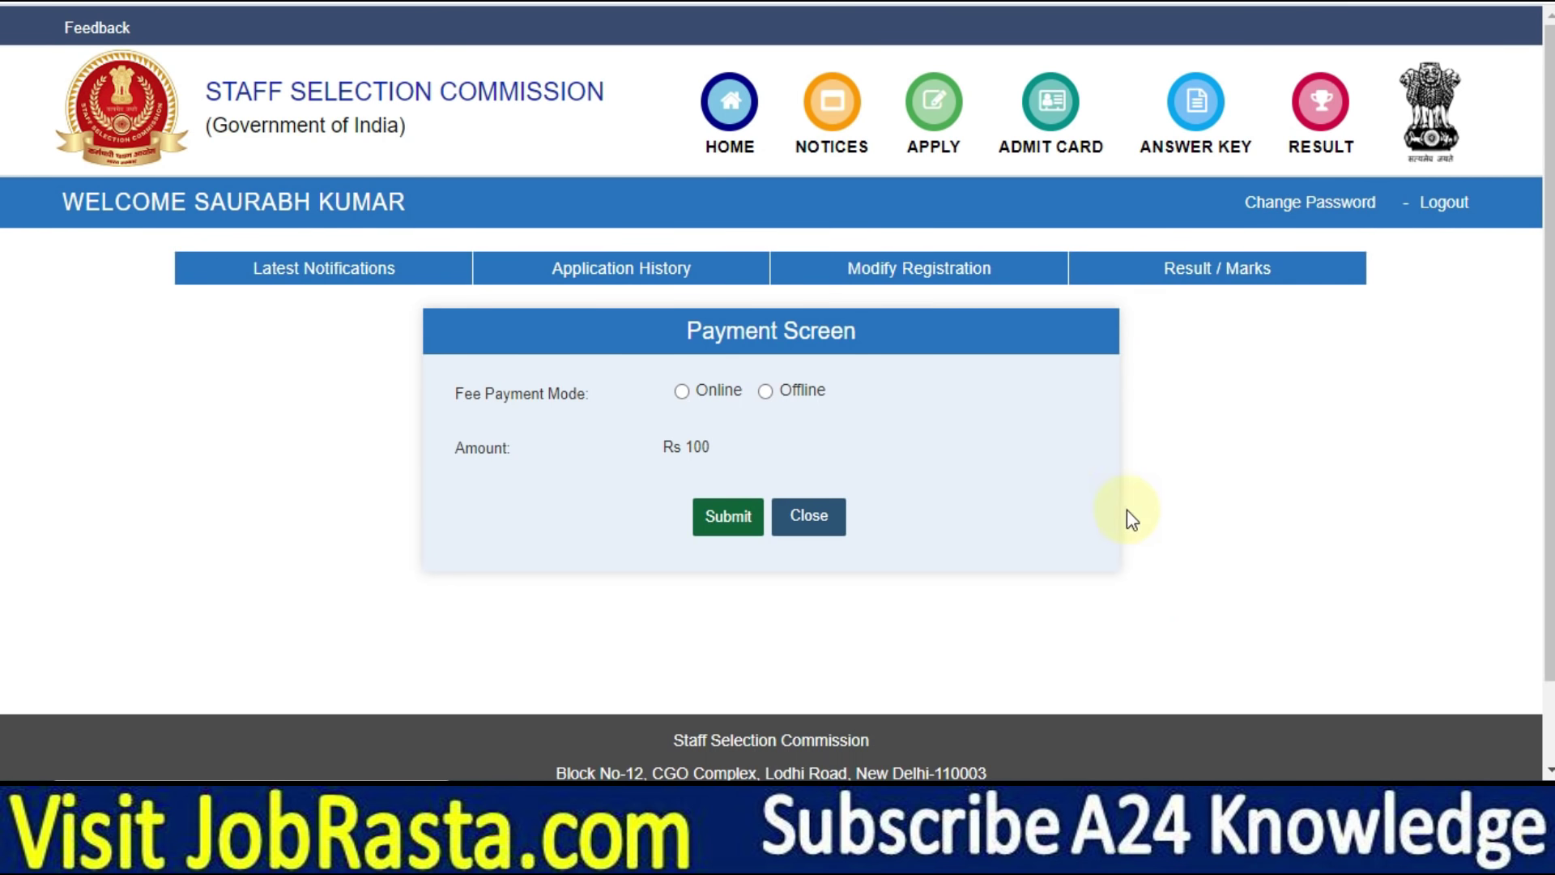
Step: Choose Online as the fee payment mode and submit the payment screen
{"action": "left_click", "coordinate": [683, 391]}
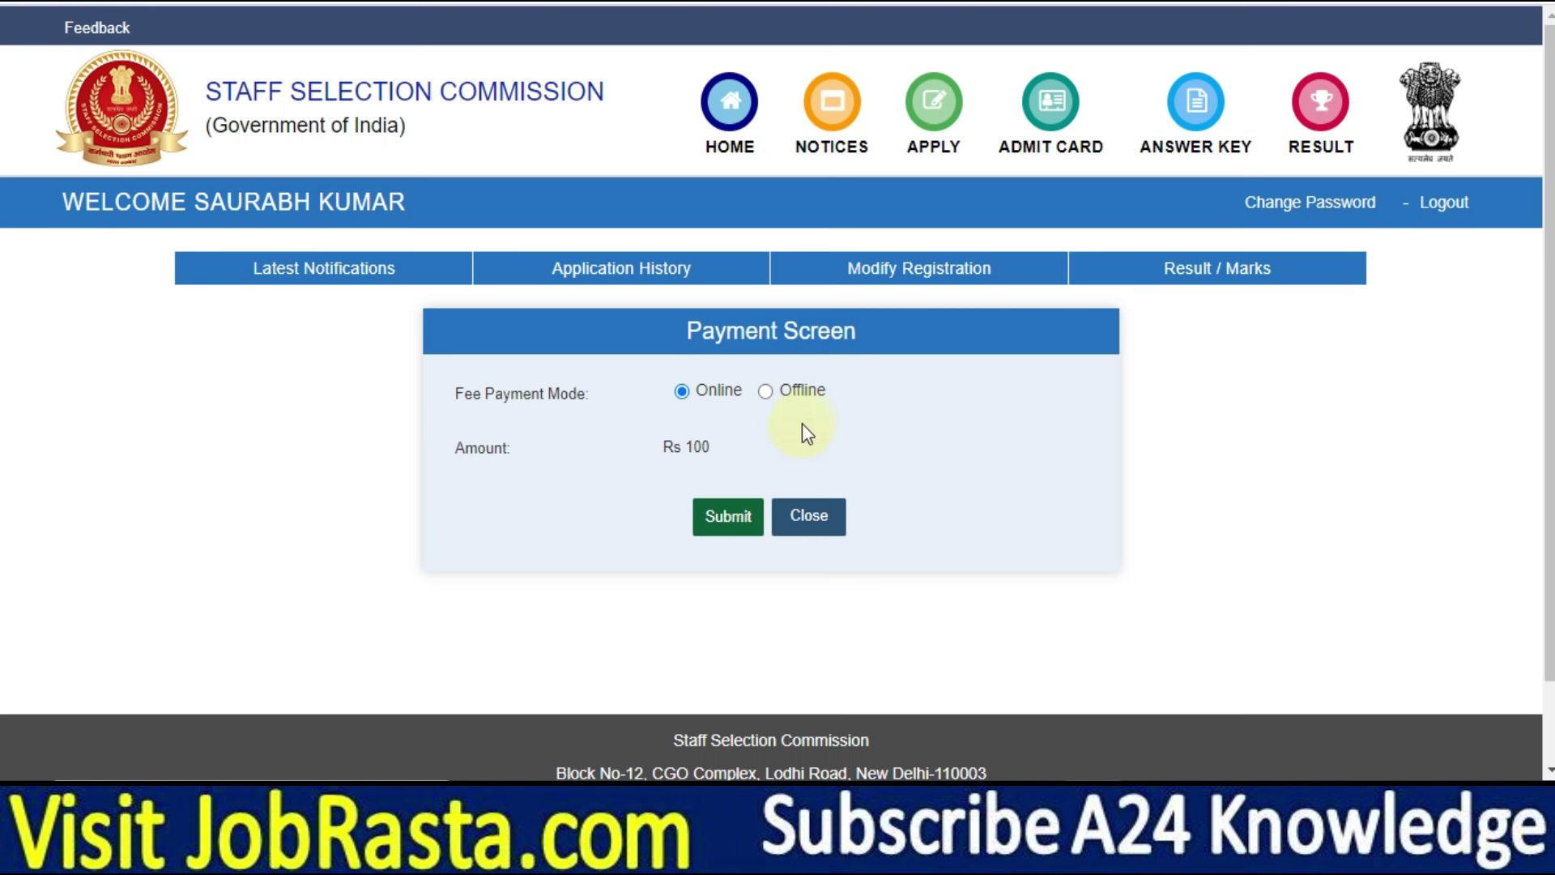
{"action": "left_click", "coordinate": [743, 522]}
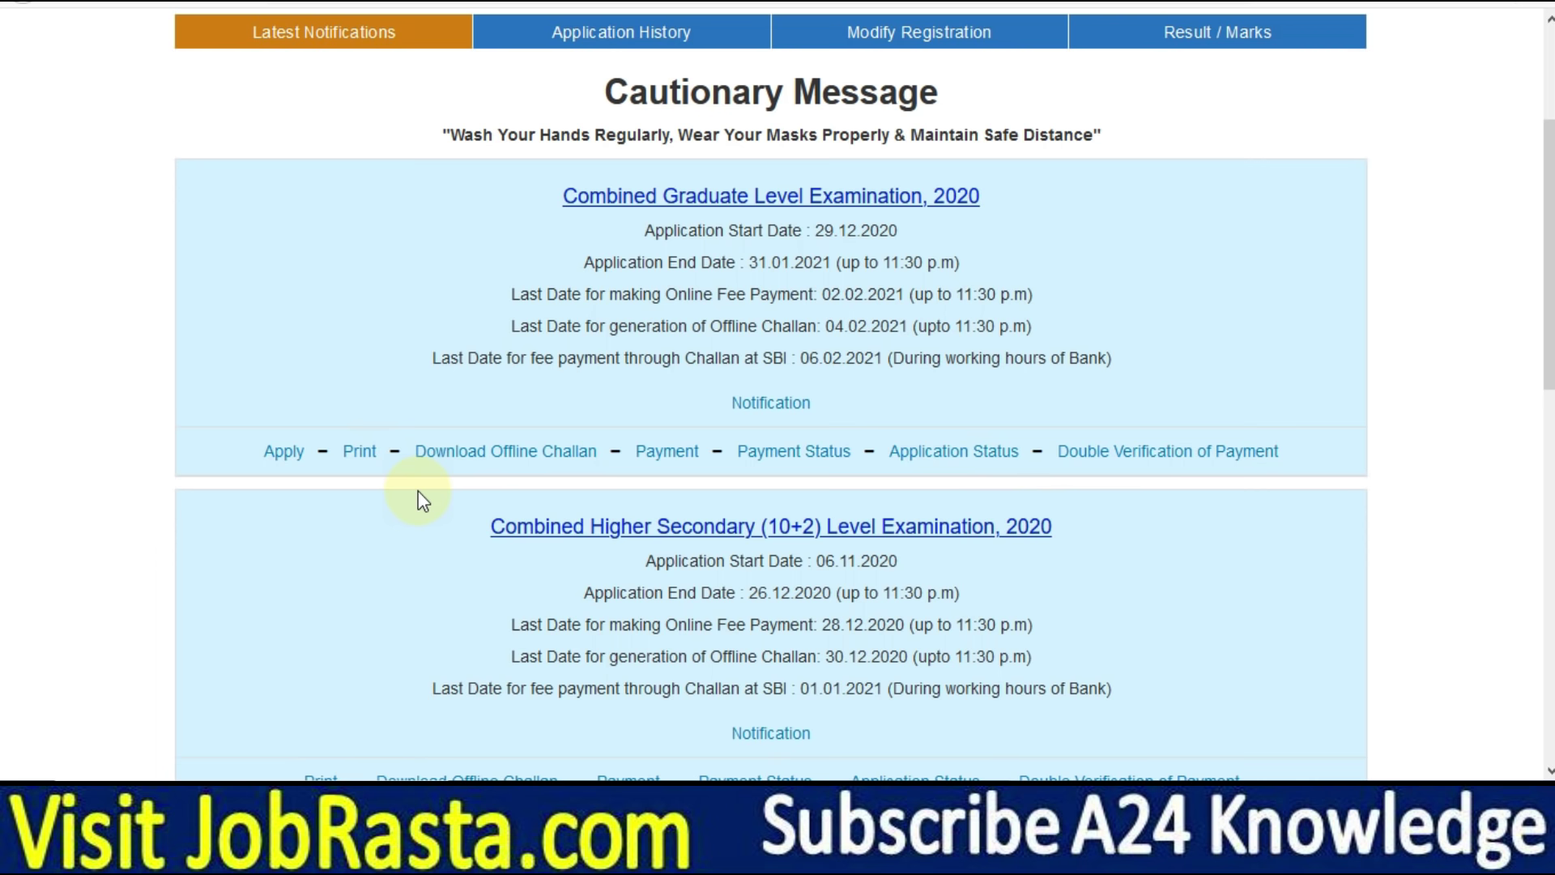
{"action": "scroll", "coordinate": [420, 489], "scroll_direction": "up", "scroll_amount": 2}
{"action": "scroll", "coordinate": [778, 394], "scroll_direction": "up", "scroll_amount": 1}
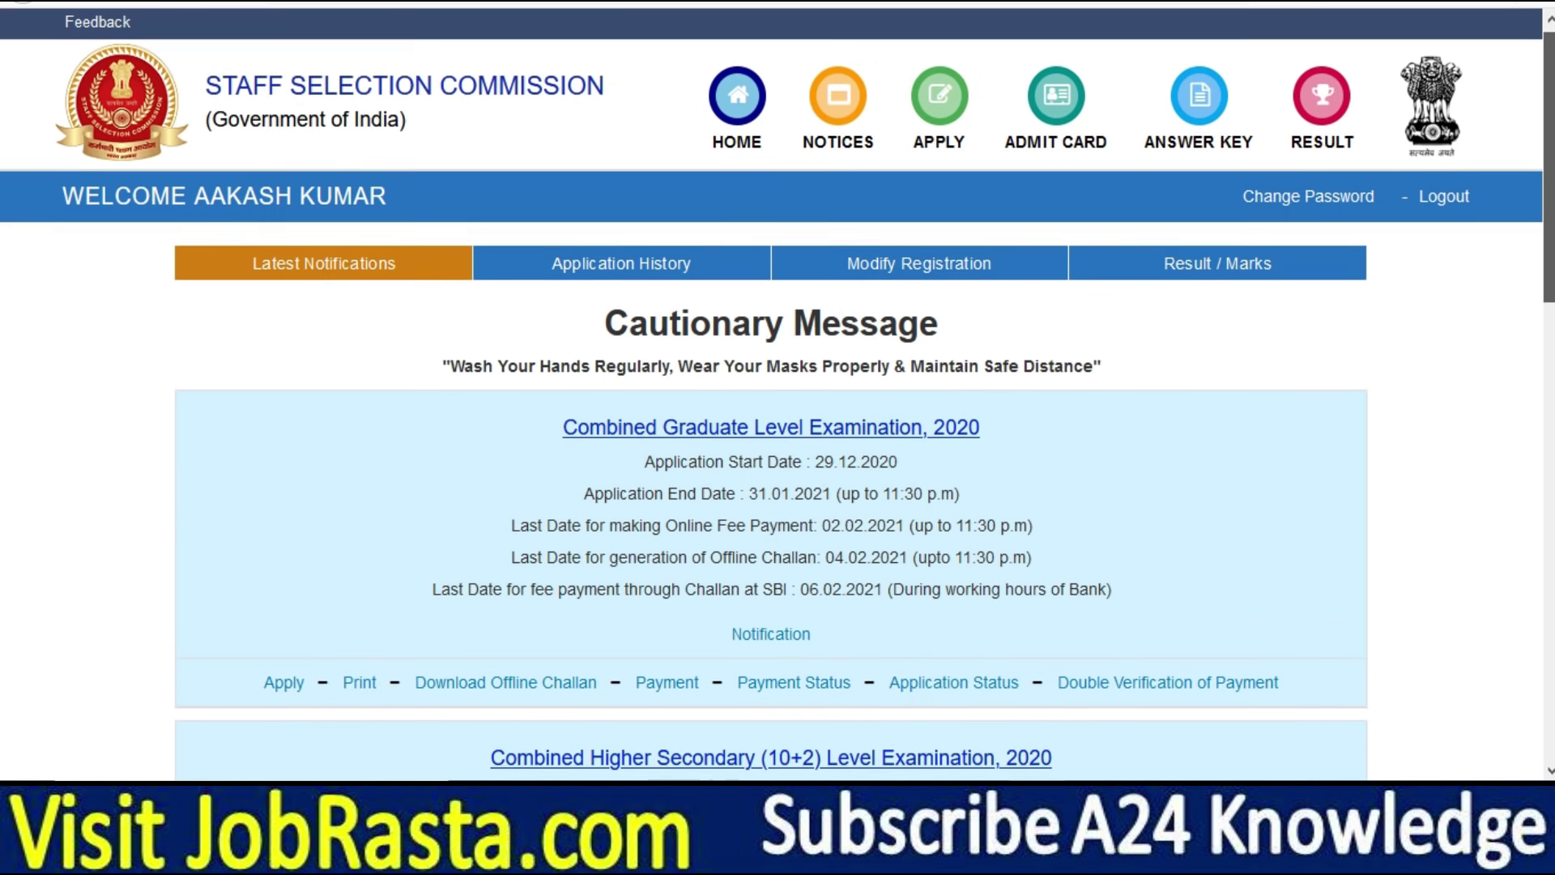